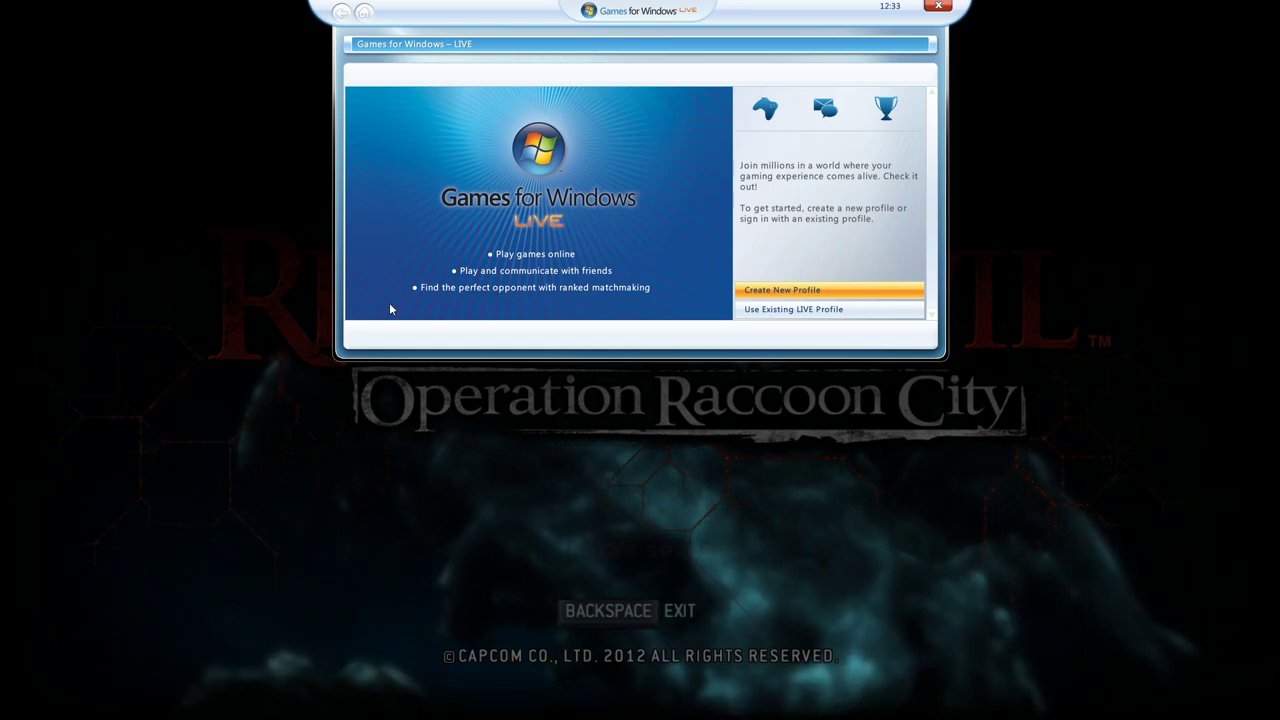
Step: Open the Games for Windows LIVE guide over the game's title screen and start creating a new profile
key(Home)
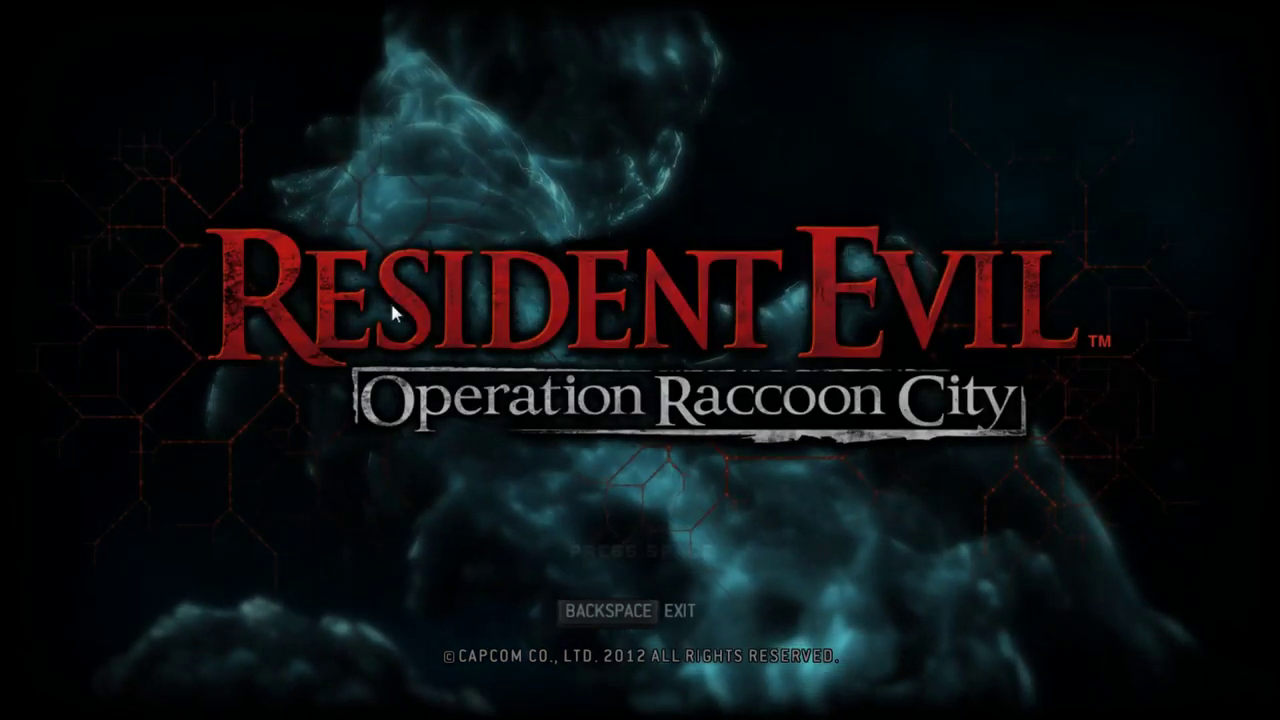
key(Home)
key(Home)
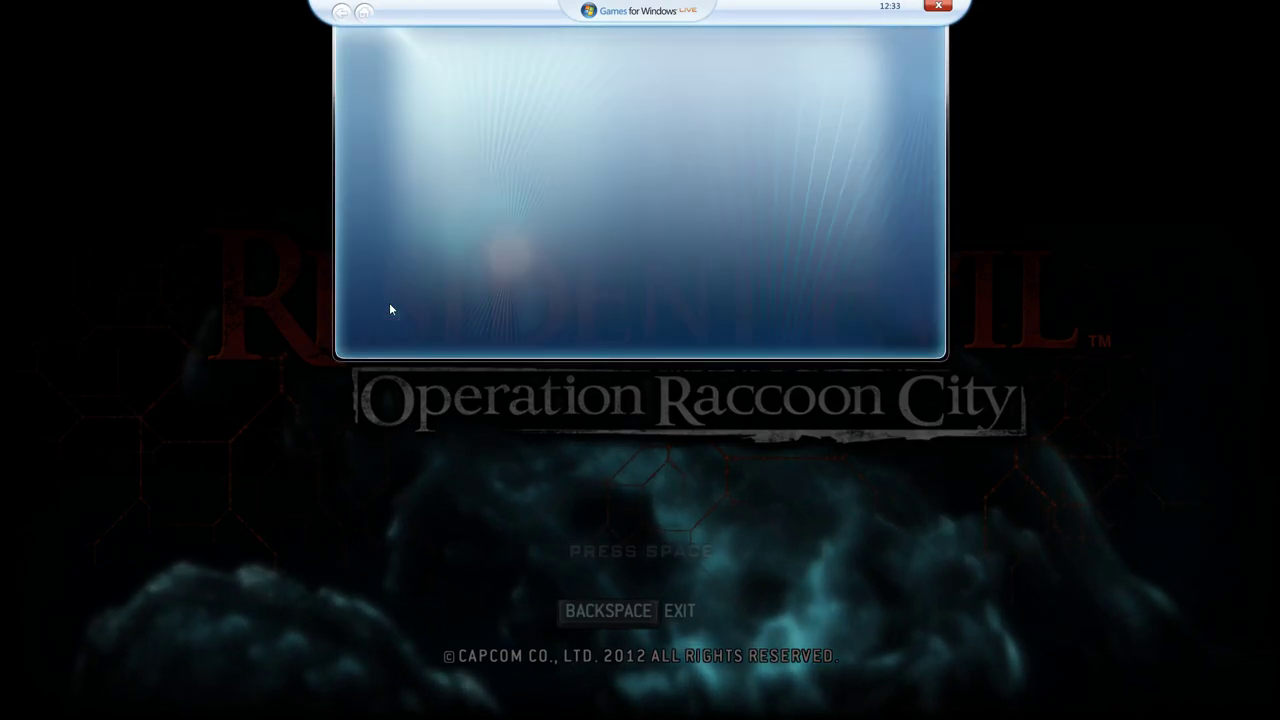
key(Home)
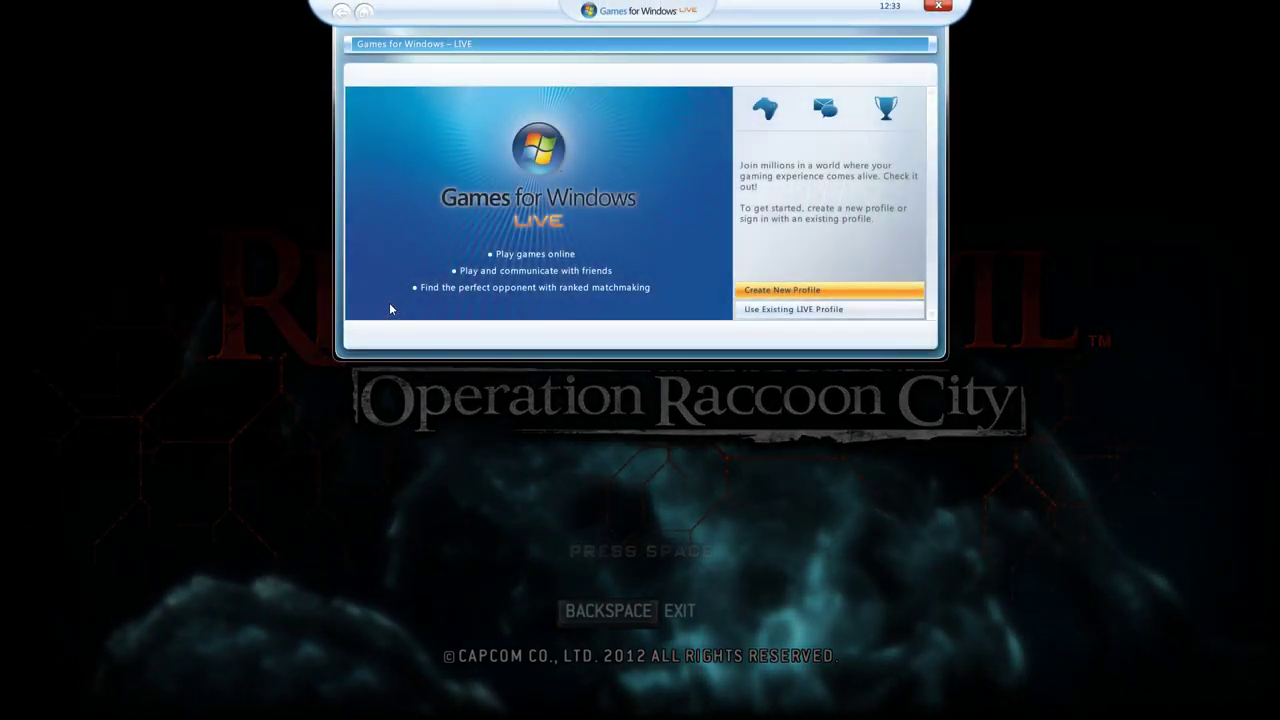
click(789, 296)
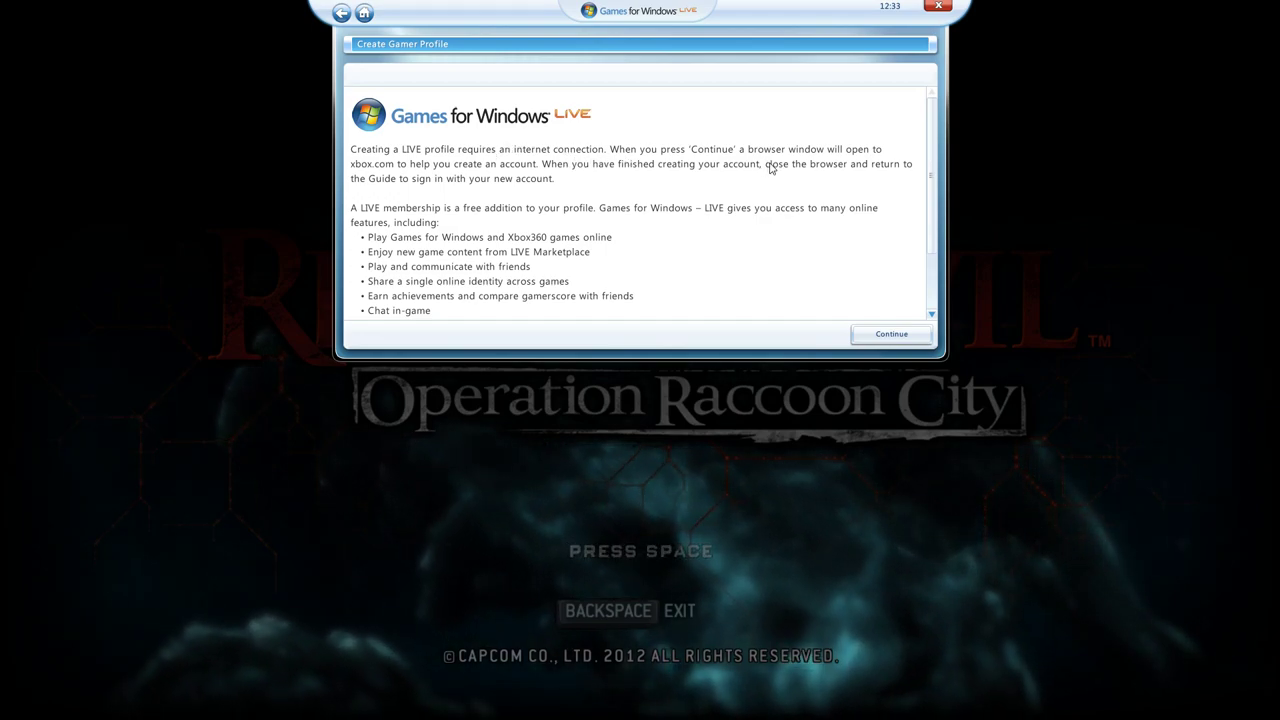
Step: Read through the LIVE membership information and choose to create a local profile instead
scroll(770, 168, down, 2)
scroll(770, 168, up, 2)
scroll(770, 168, down, 2)
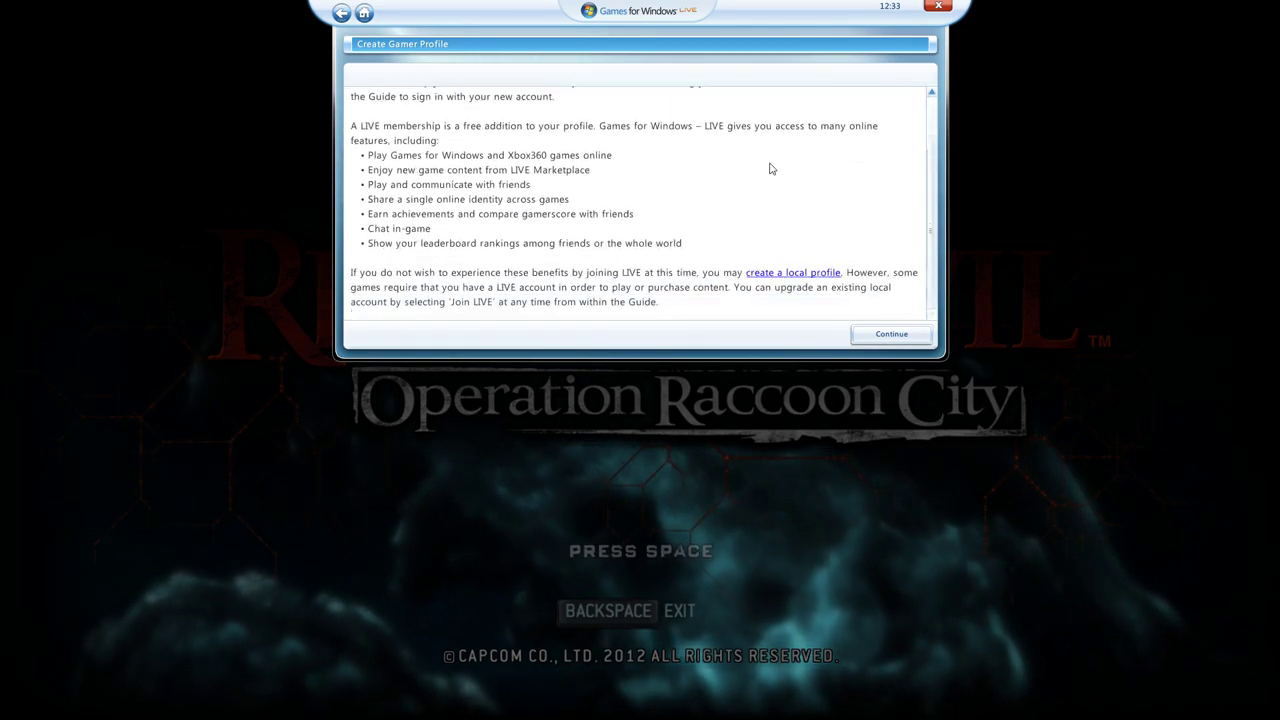
scroll(770, 168, up, 2)
scroll(770, 168, down, 2)
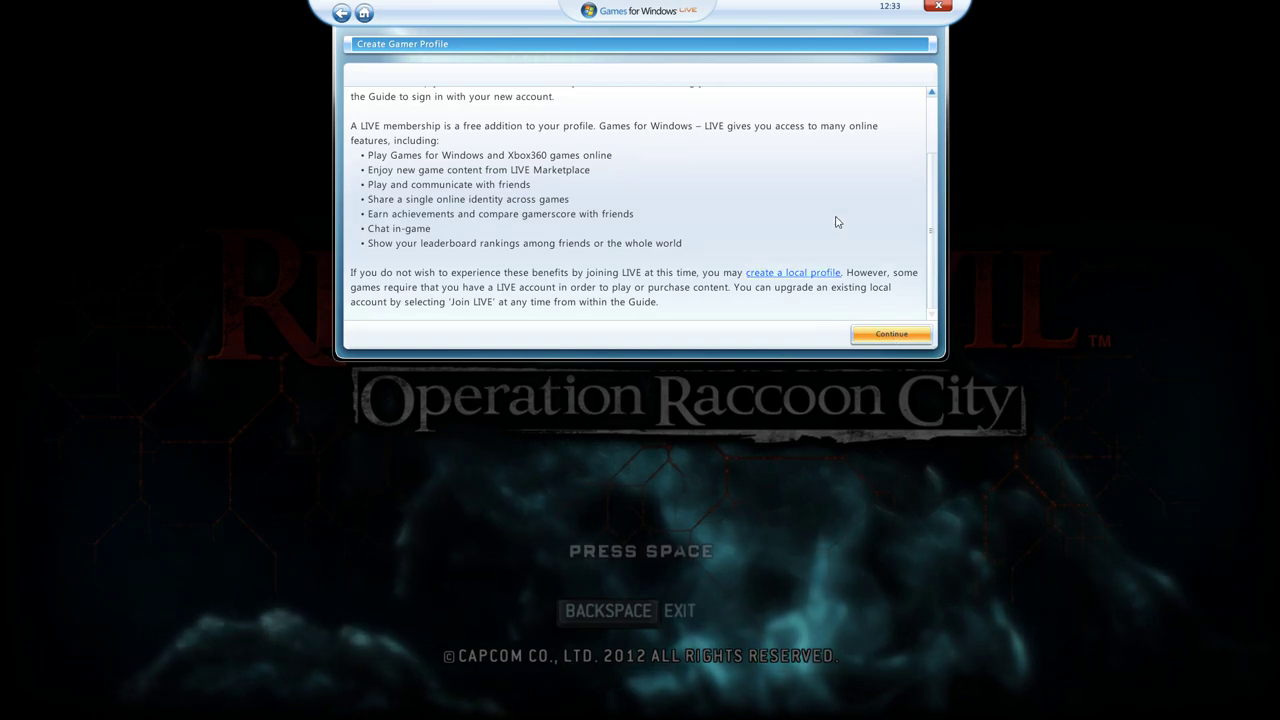
scroll(820, 210, up, 3)
scroll(795, 180, down, 2)
scroll(795, 180, up, 2)
scroll(795, 180, down, 2)
scroll(795, 180, up, 2)
scroll(795, 180, down, 2)
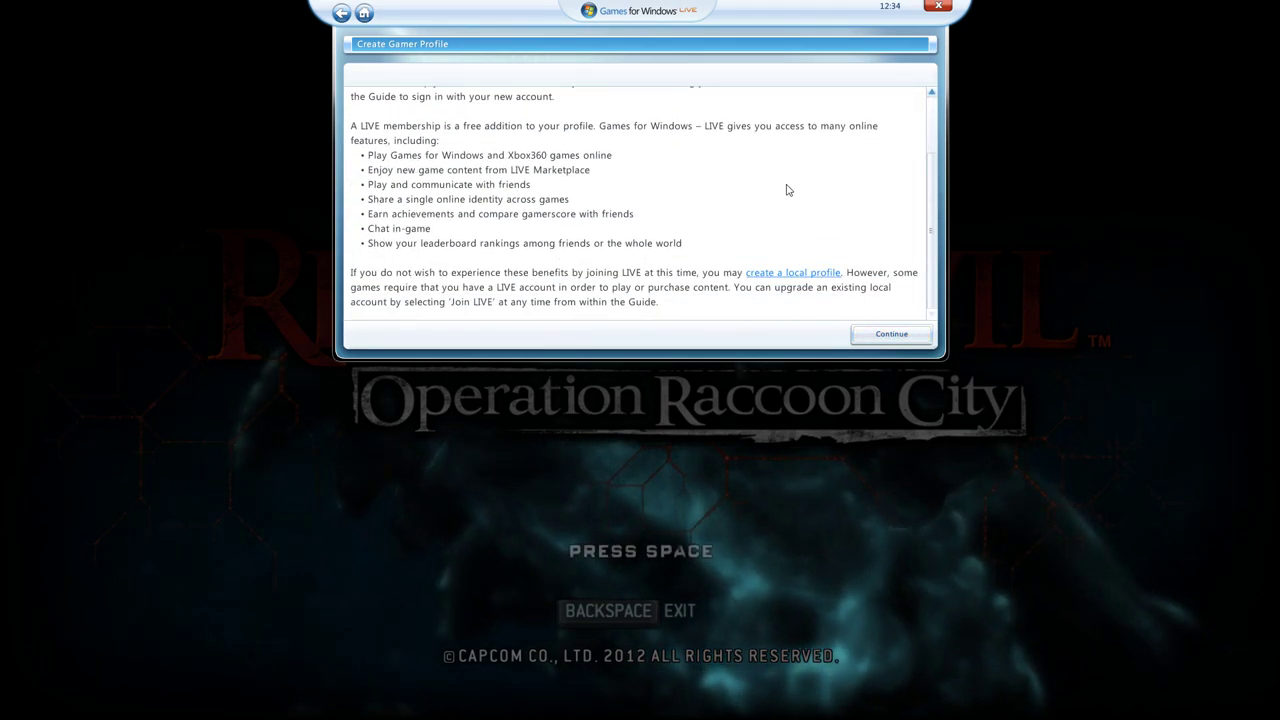
click(813, 272)
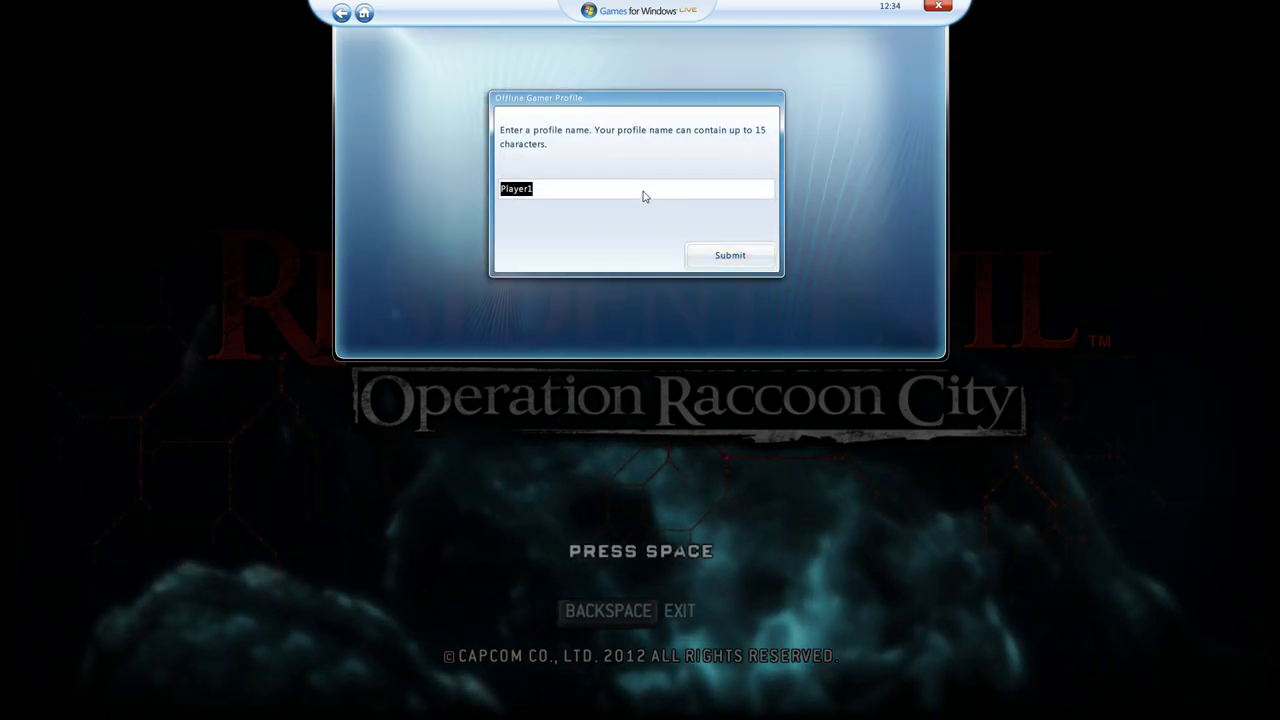
Step: Name the offline gamer profile "n00biNatoR" and submit it
key(BackSpace)
key(BackSpace)
key(BackSpace)
key(BackSpace)
key(BackSpace)
key(BackSpace)
key(BackSpace)
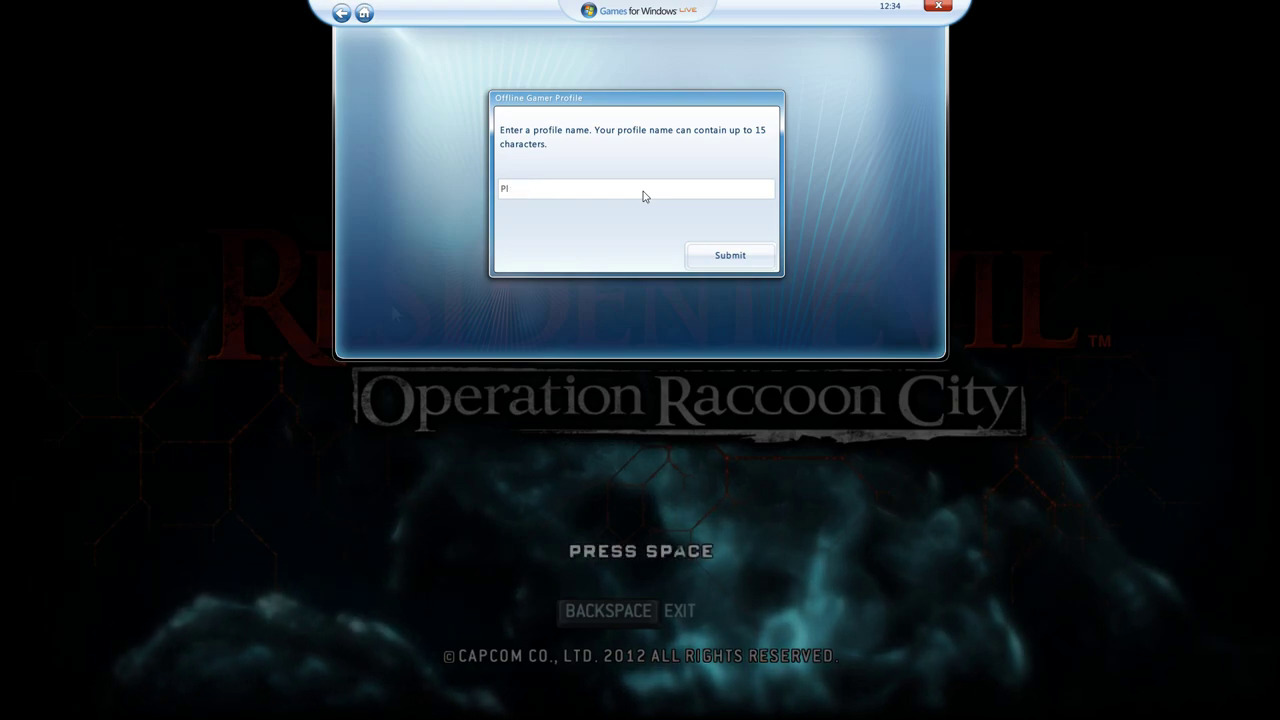
text(n00biNatoR)
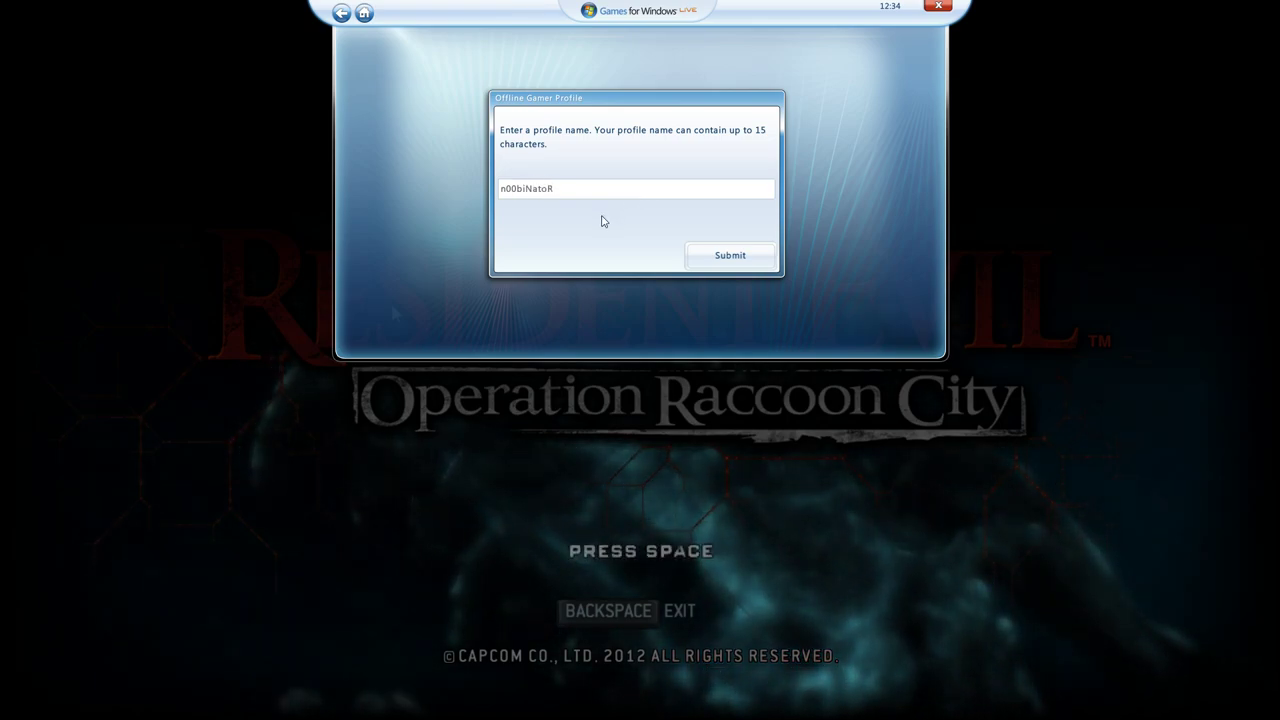
click(730, 255)
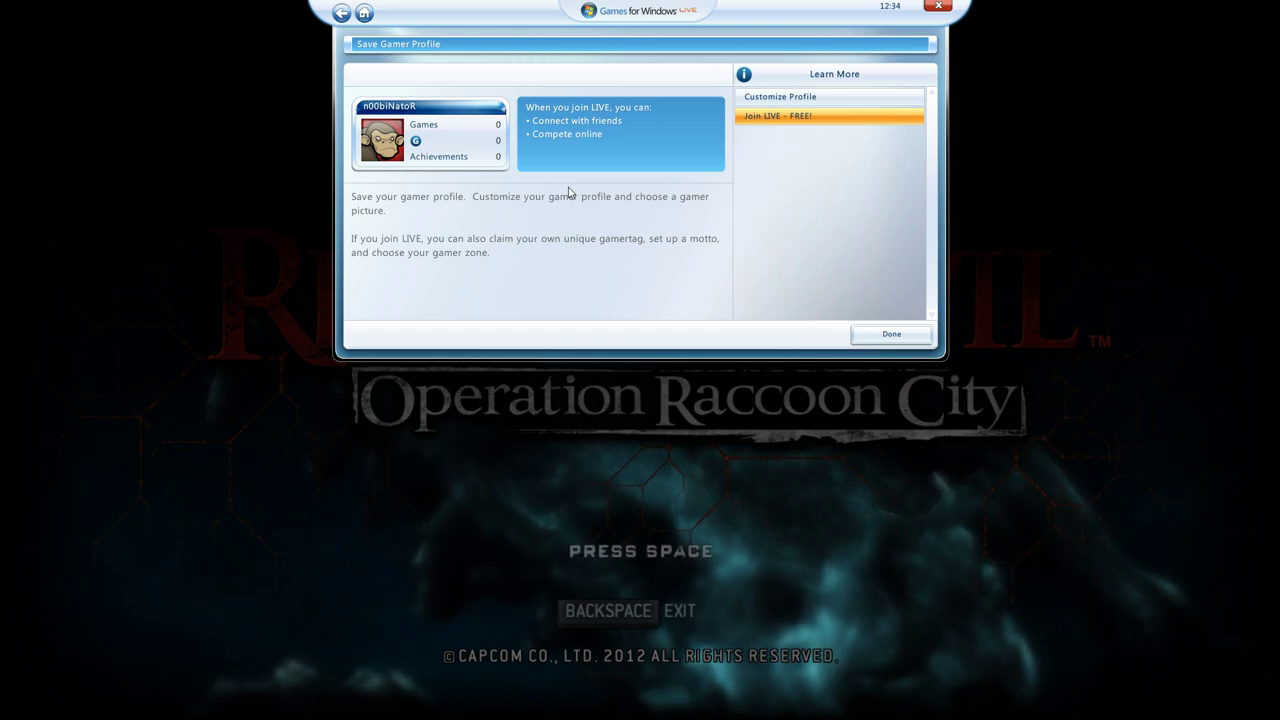
Step: Customize the new profile by setting its gamer picture to the black-and-white animal on a pink background, and leave profile editing
click(772, 97)
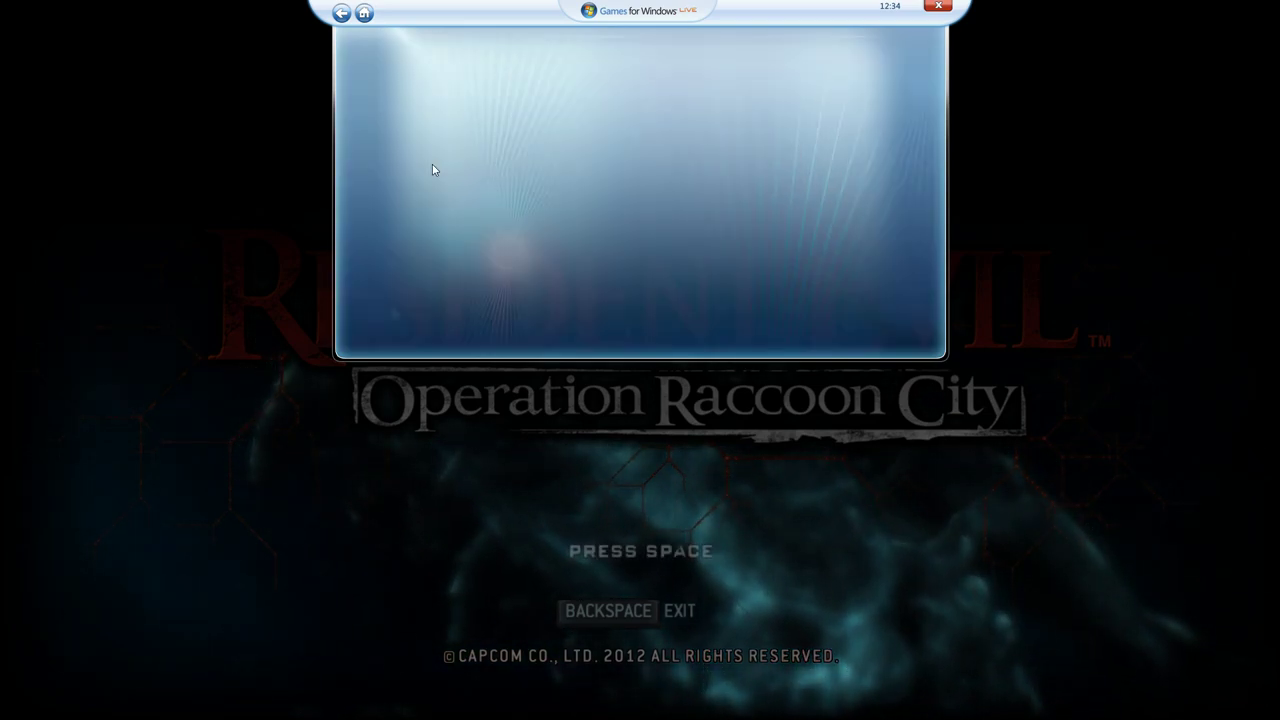
click(772, 97)
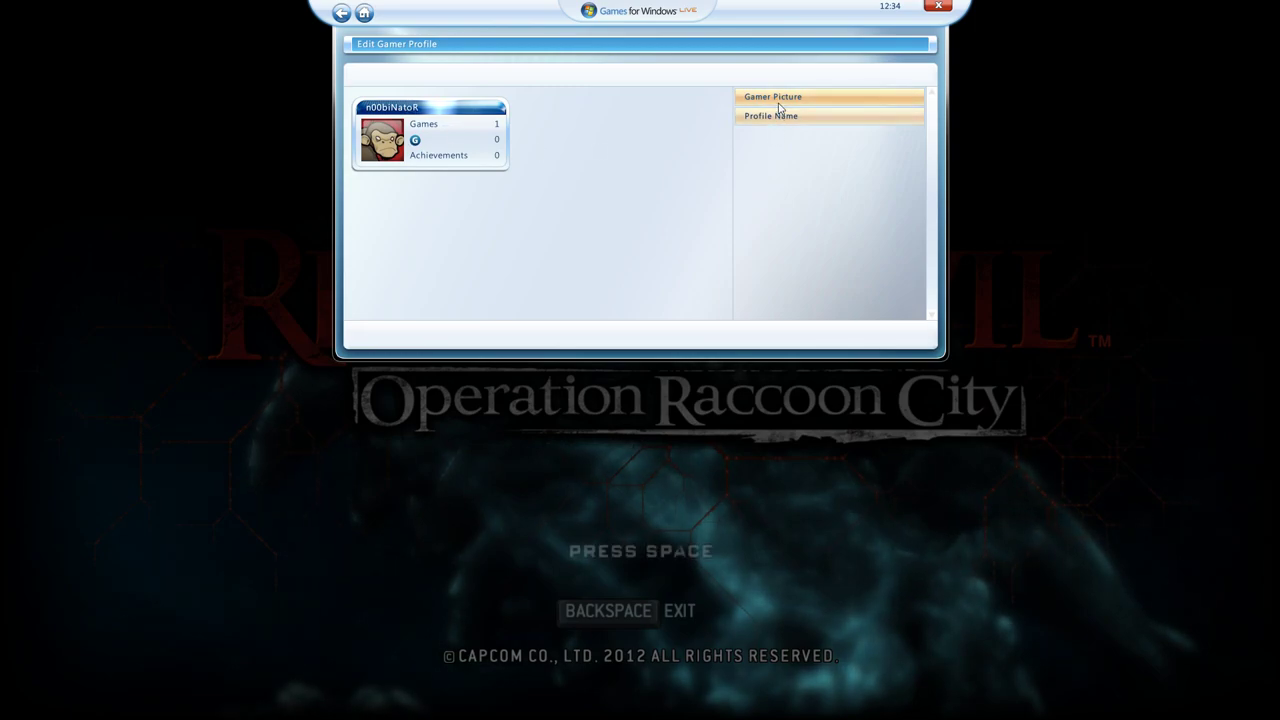
click(833, 240)
scroll(833, 240, down, 2)
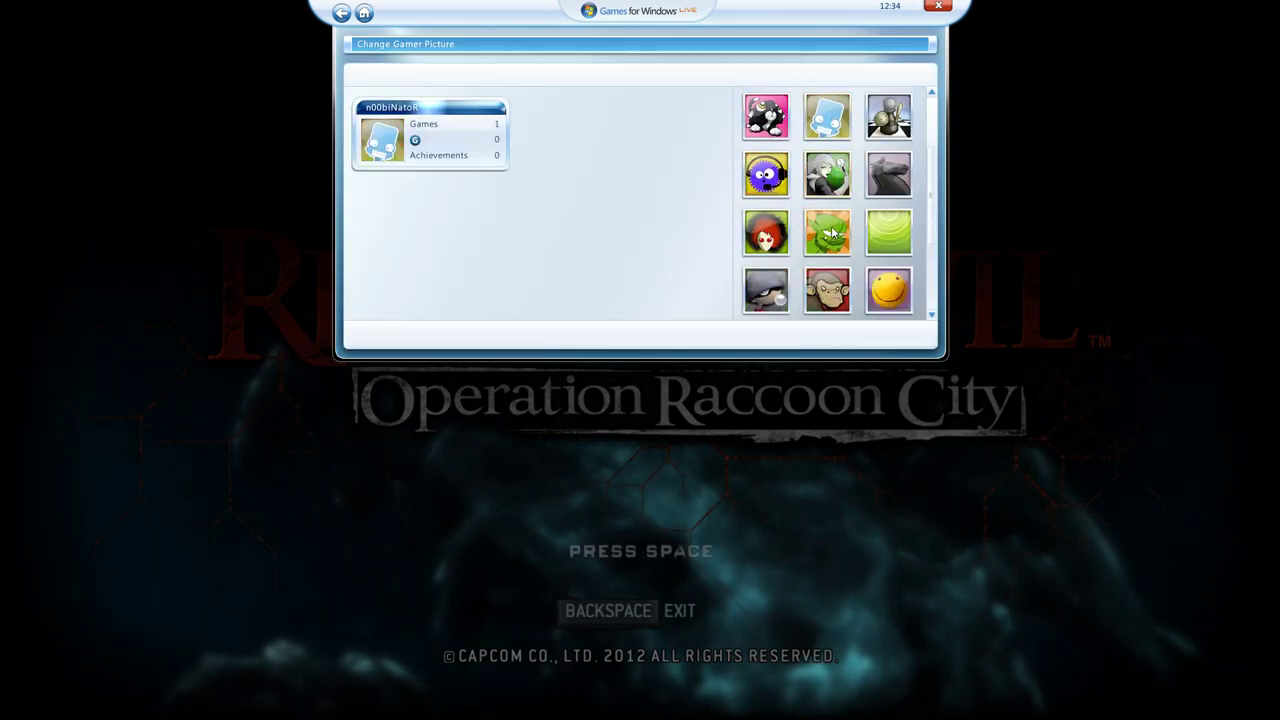
scroll(833, 240, up, 2)
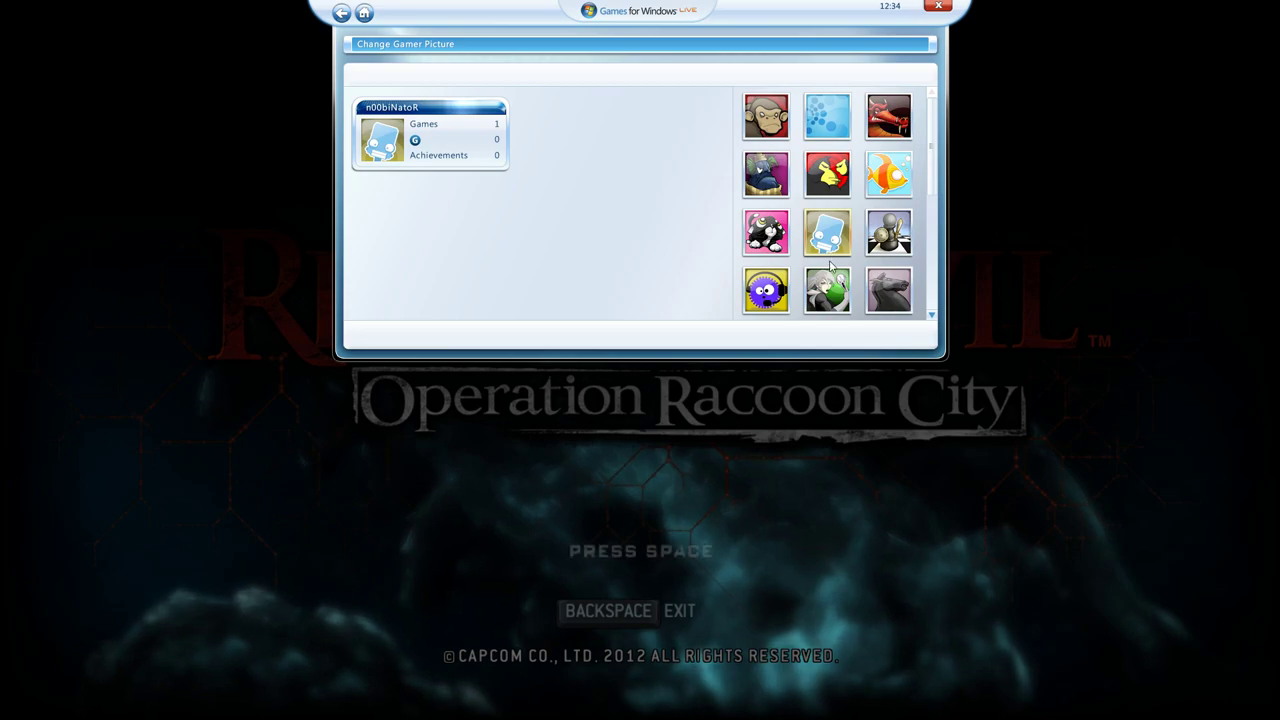
scroll(836, 245, down, 2)
click(827, 290)
click(885, 292)
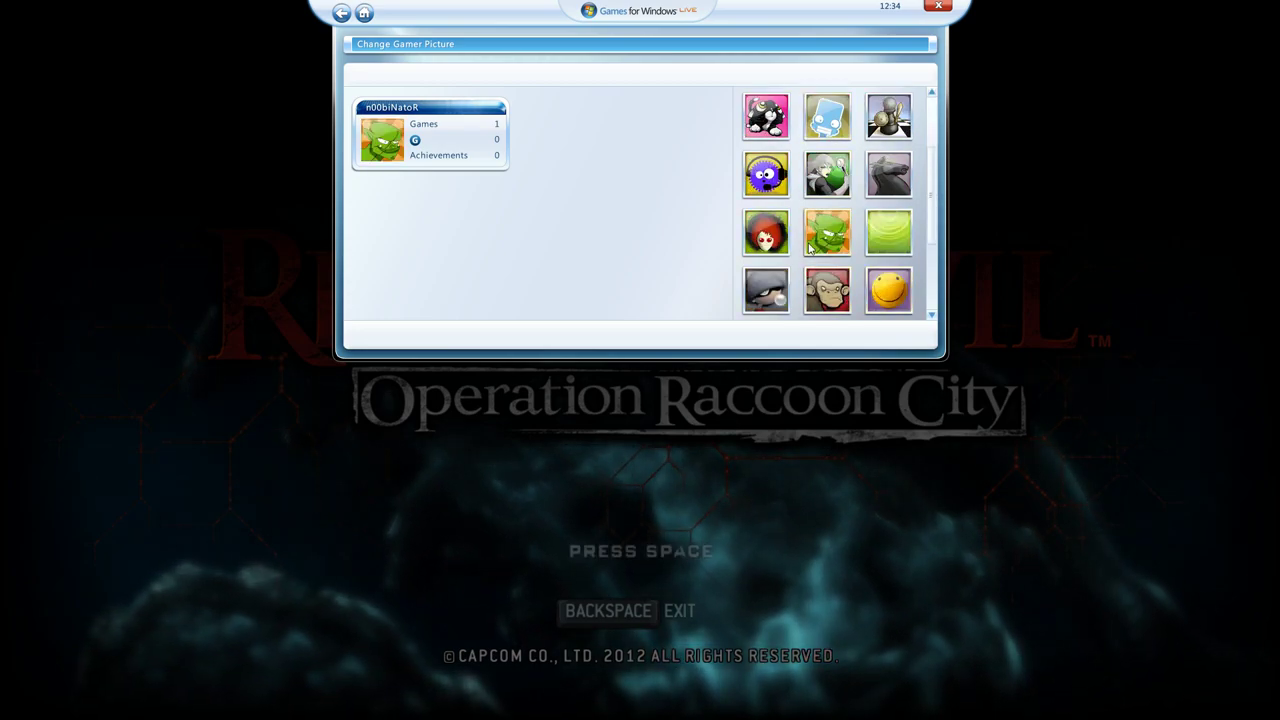
scroll(810, 248, up, 2)
click(766, 233)
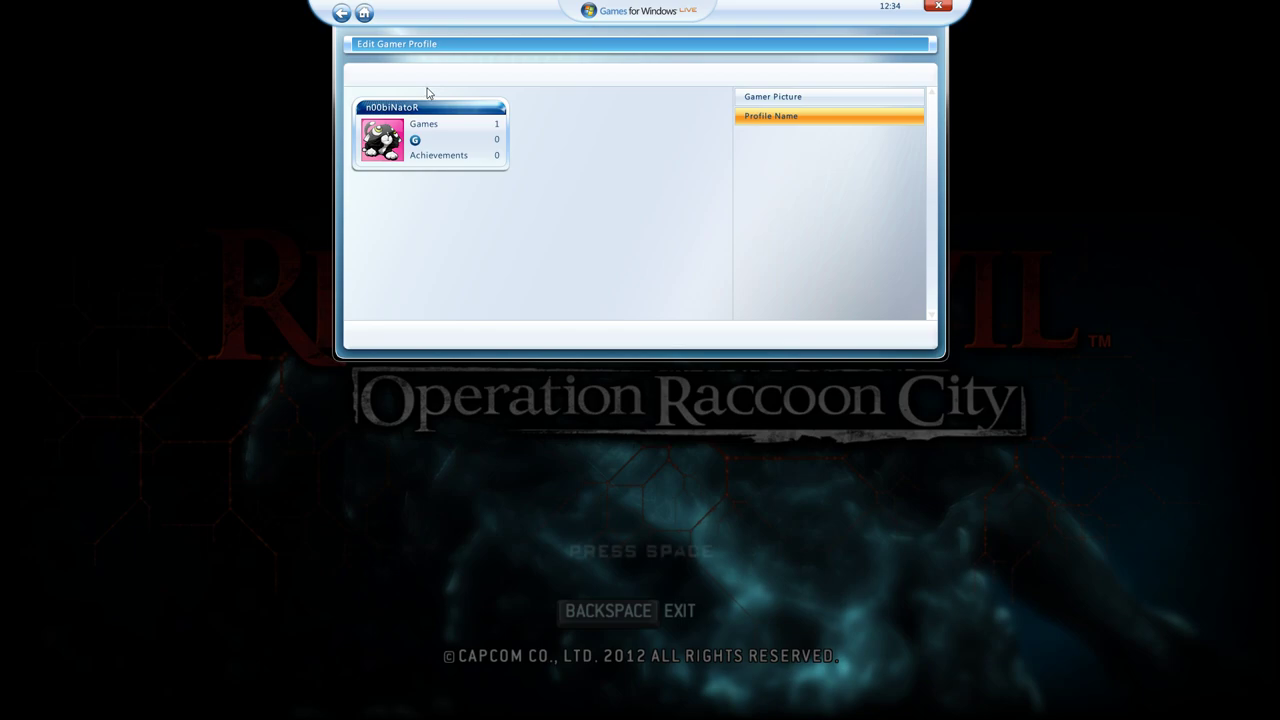
key(Escape)
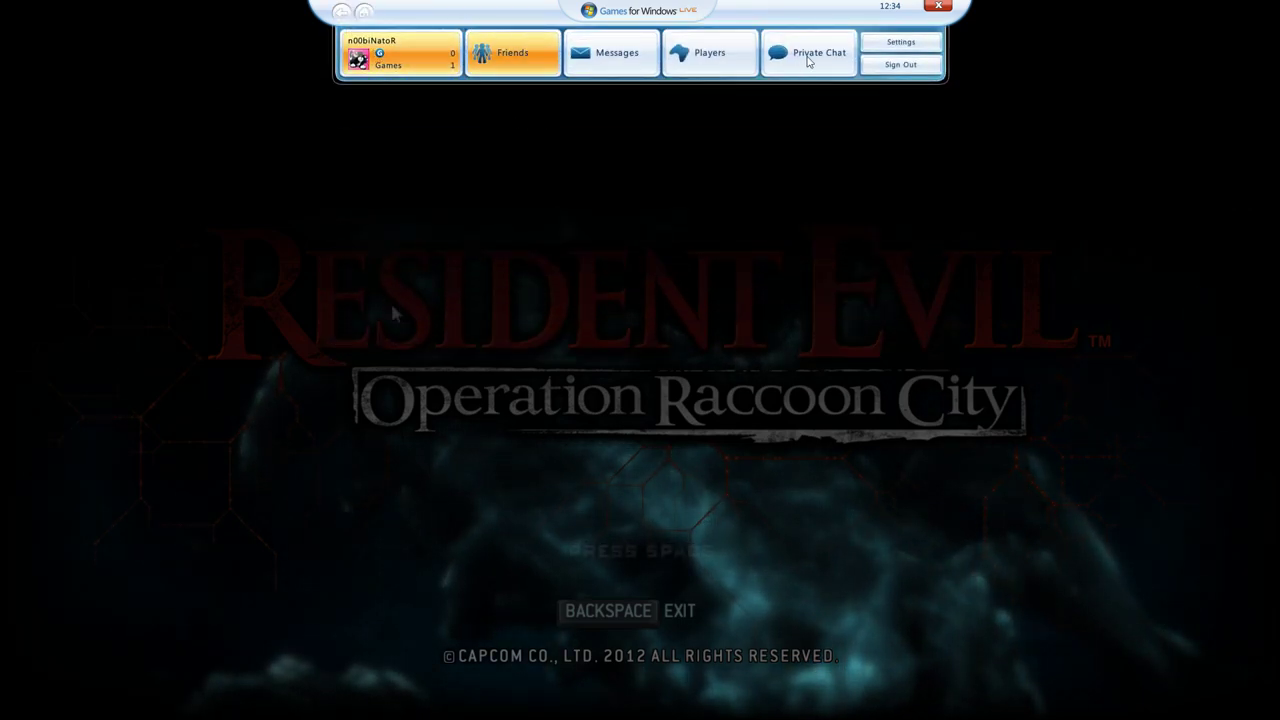
Step: Close the LIVE guide and continue past the title screen and autosave notice to the main menu
click(940, 7)
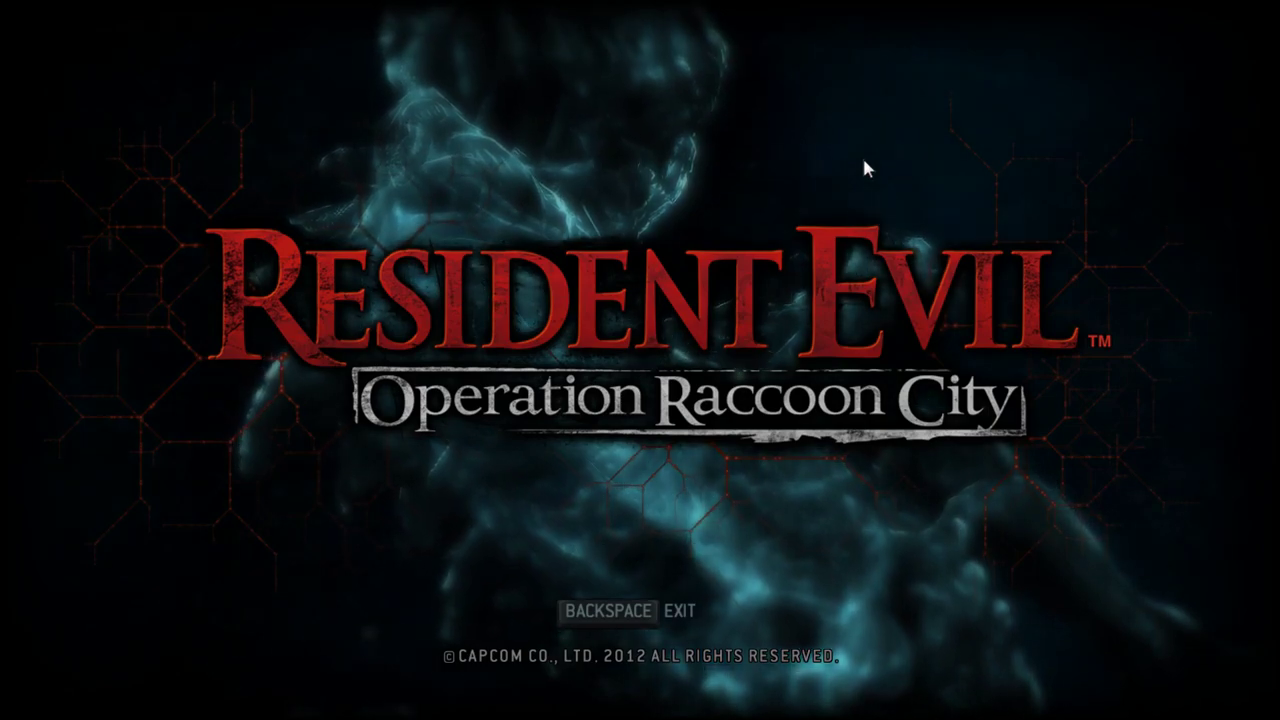
key(space)
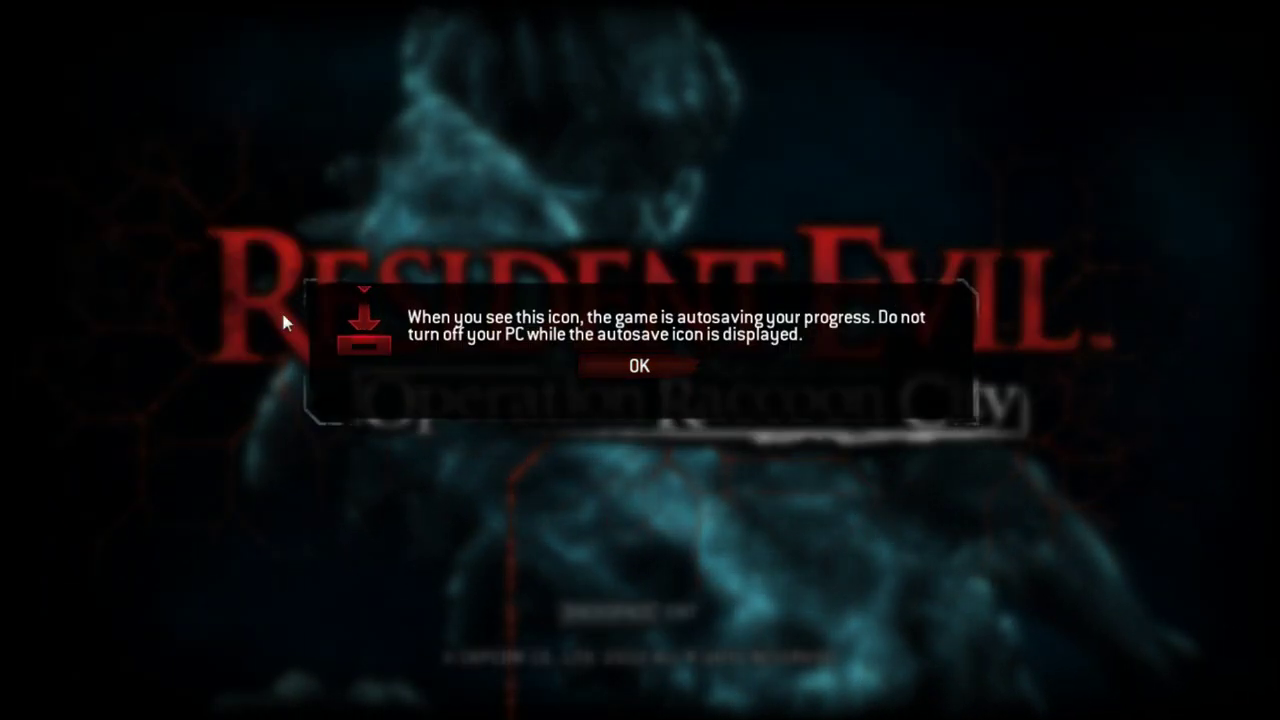
click(663, 367)
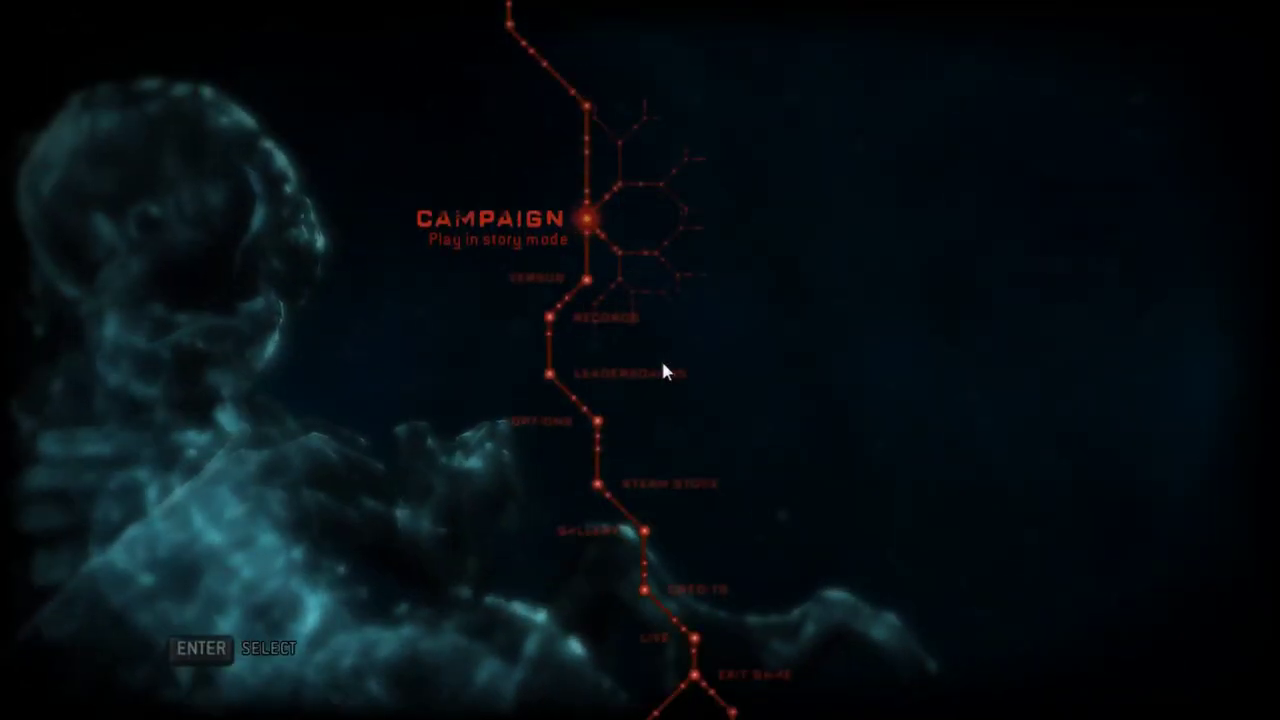
Step: View the game's audio options and return to the main menu
key(Down)
key(Down)
key(Down)
key(Down)
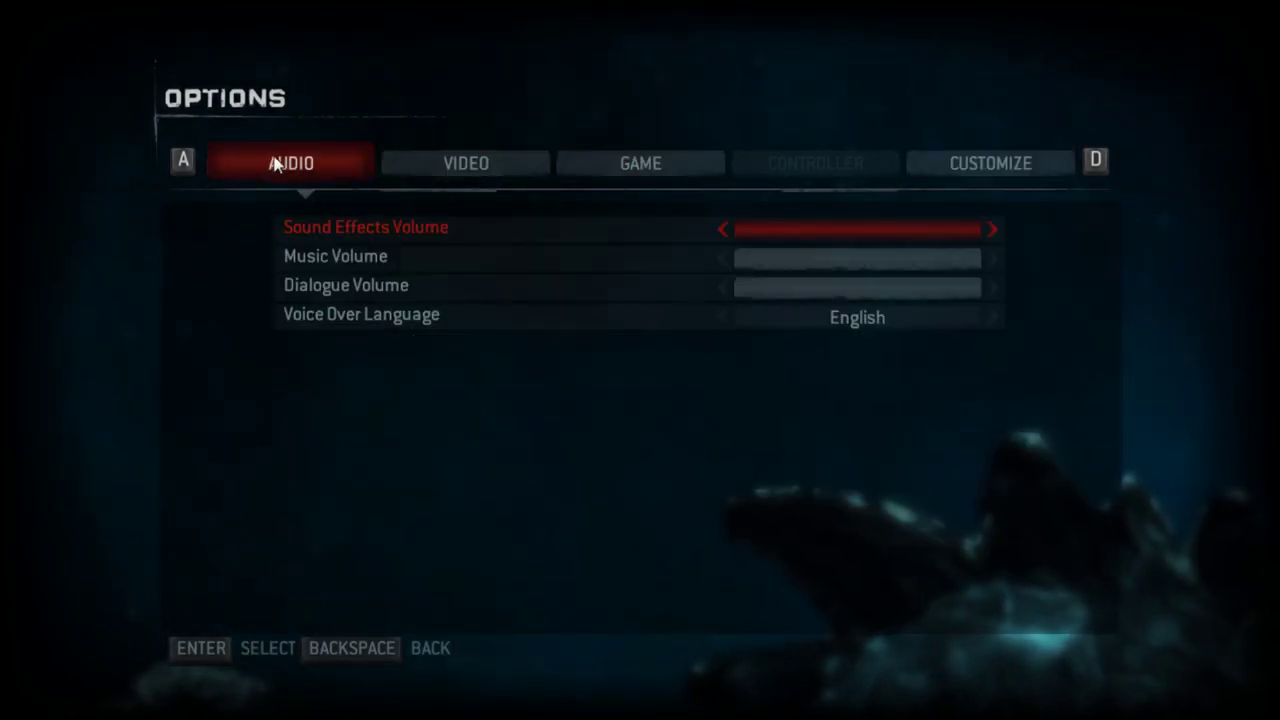
key(BackSpace)
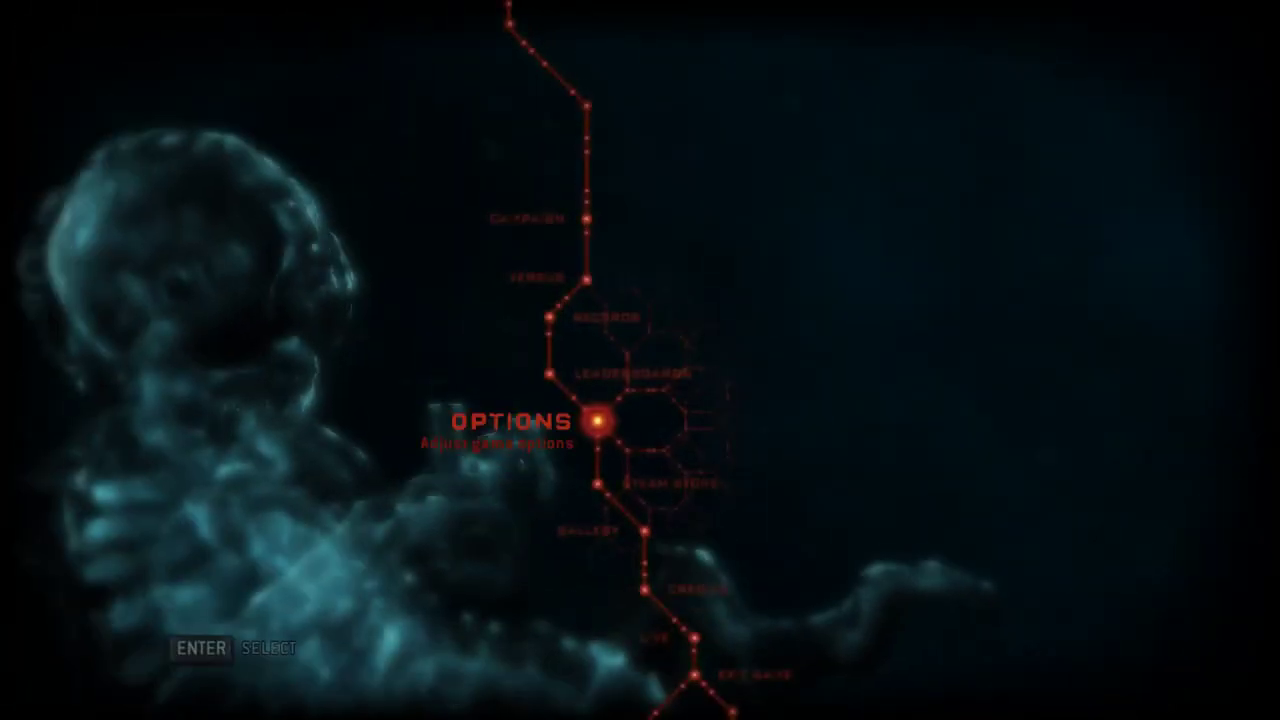
Step: Look through the main menu entries between Campaign and Gallery, ending with Campaign highlighted
key(Up)
key(Up)
key(Up)
key(Up)
key(Down)
key(Down)
key(Down)
key(Down)
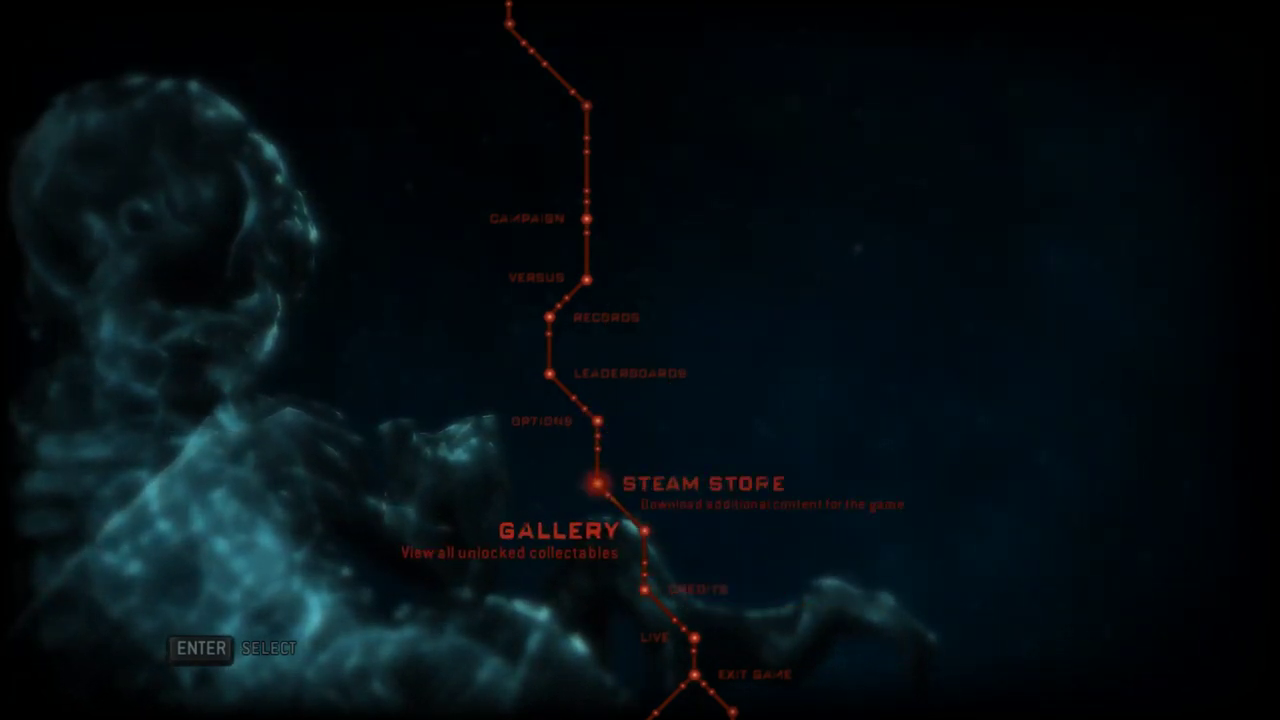
key(Up)
key(Up)
key(Up)
key(Up)
key(Up)
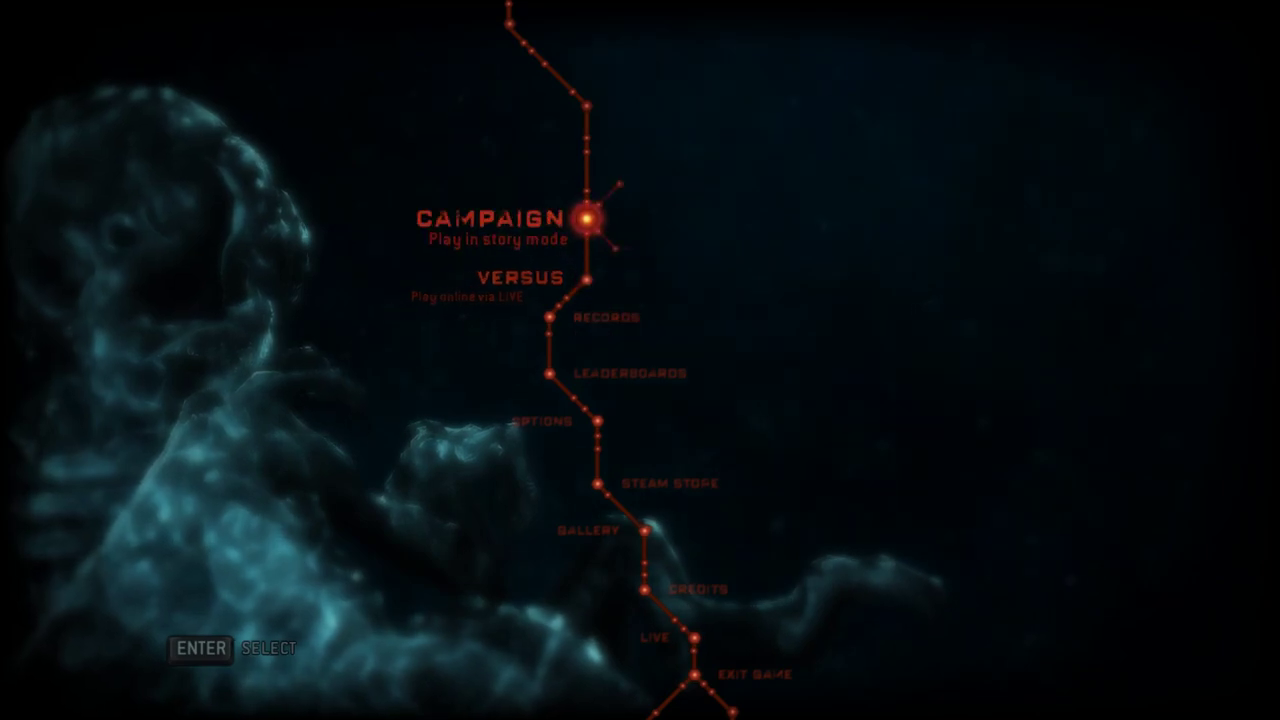